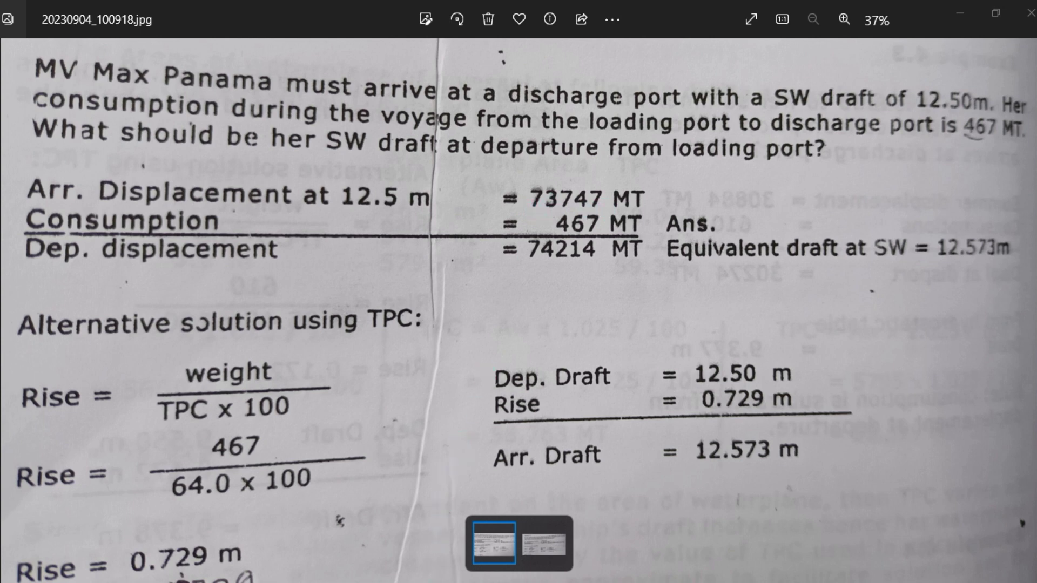
Switch to the Excel workbook and compare the Hydro2 arrival and departure displacements with the worked solution in the problem photo.
{"action": "left_click", "coordinate": [378, 540]}
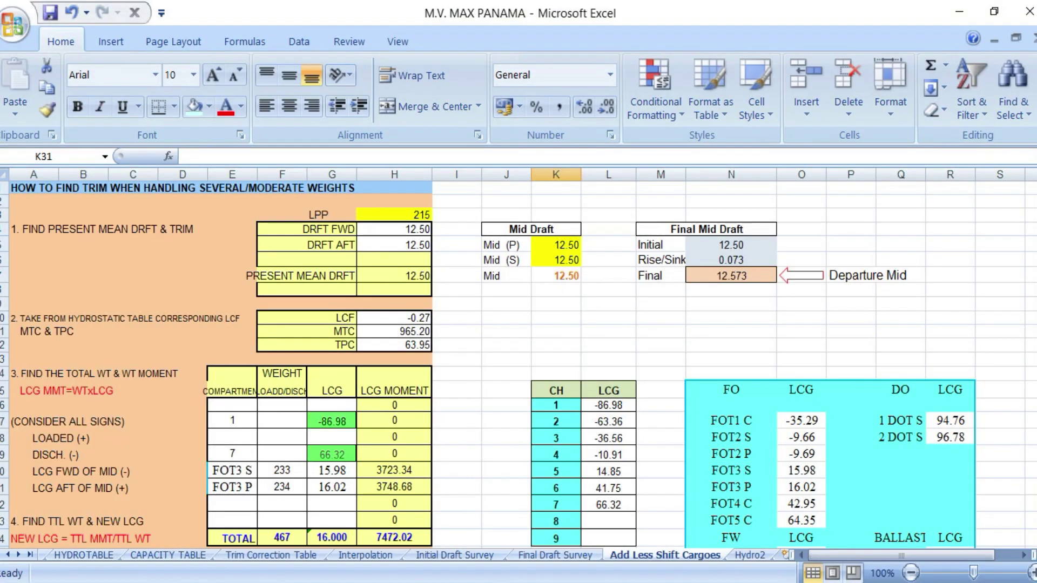
{"action": "left_click", "coordinate": [747, 557]}
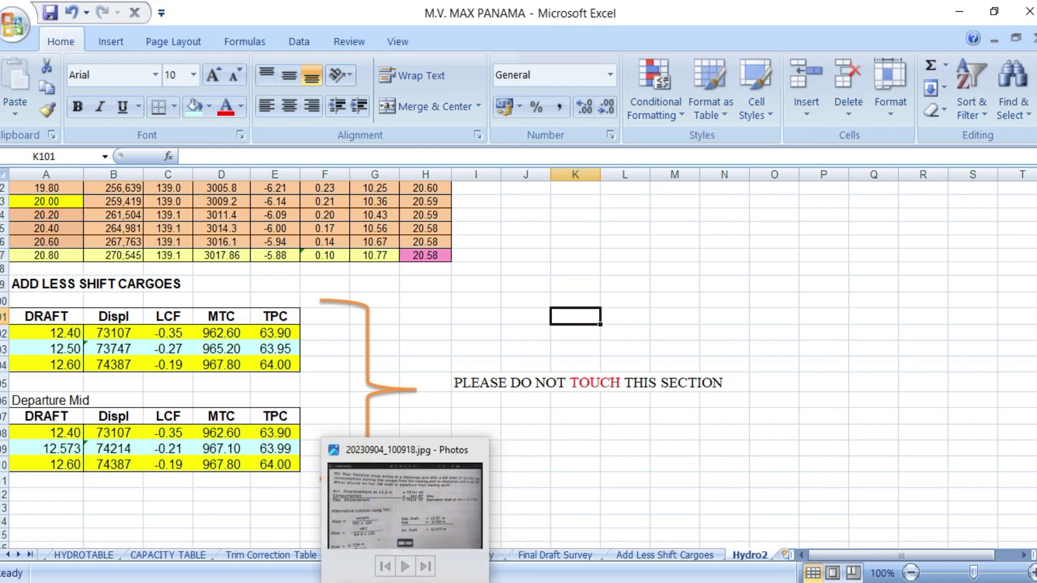
{"action": "left_click", "coordinate": [339, 520]}
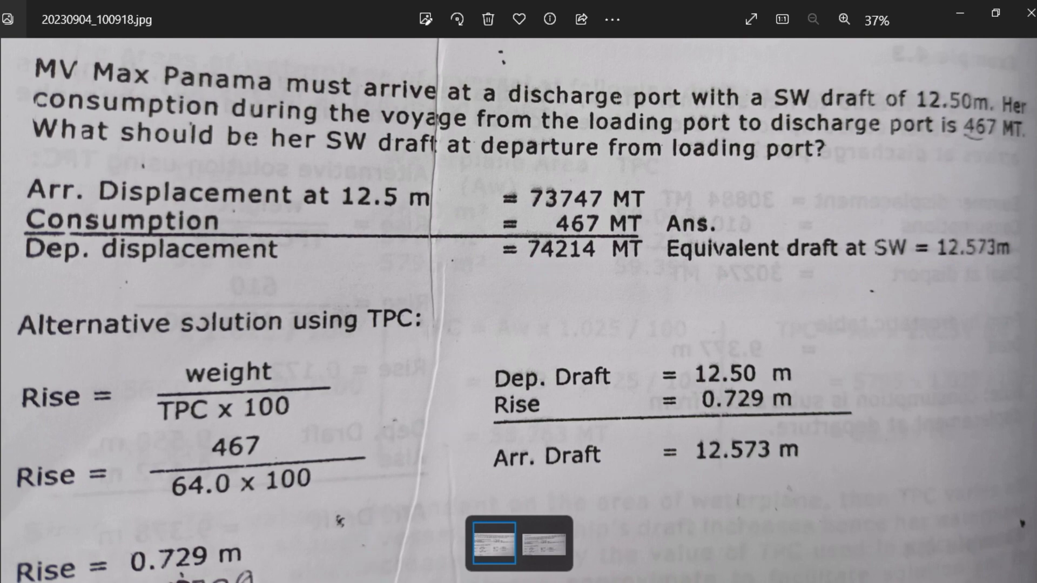
{"action": "key", "text": "alt+Tab"}
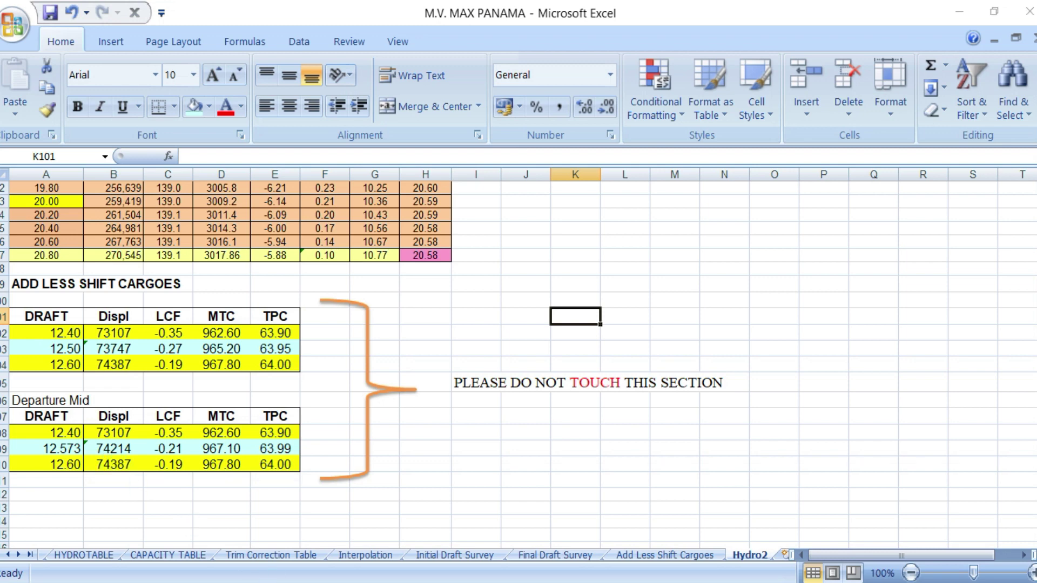
{"action": "key", "text": "alt+Tab"}
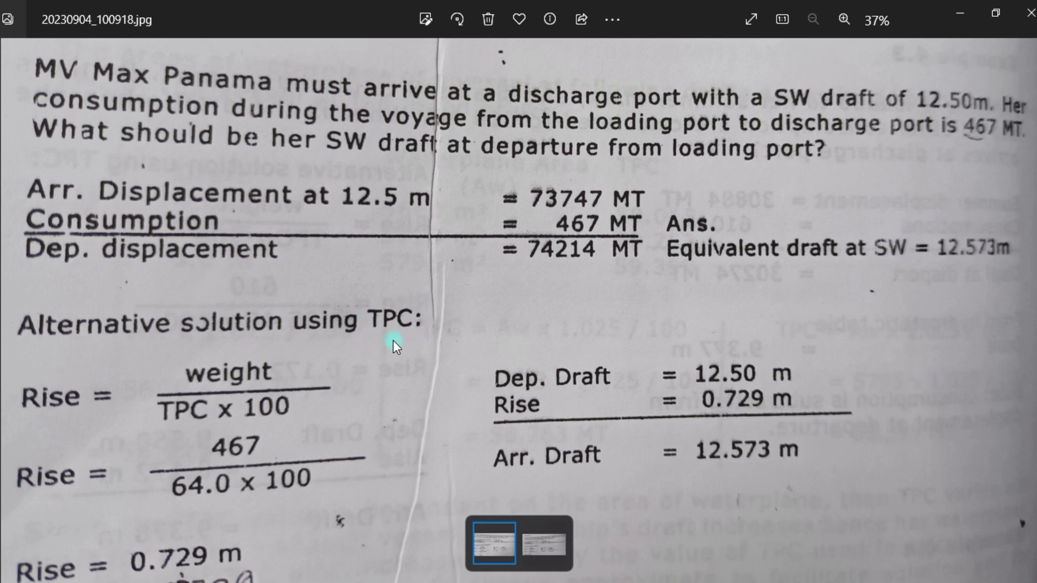
Open the Add Less Shift Cargoes sheet in Excel and check its draft inputs against the photographed problem.
{"action": "left_click", "coordinate": [51, 420]}
{"action": "mouse_move", "coordinate": [376, 580]}
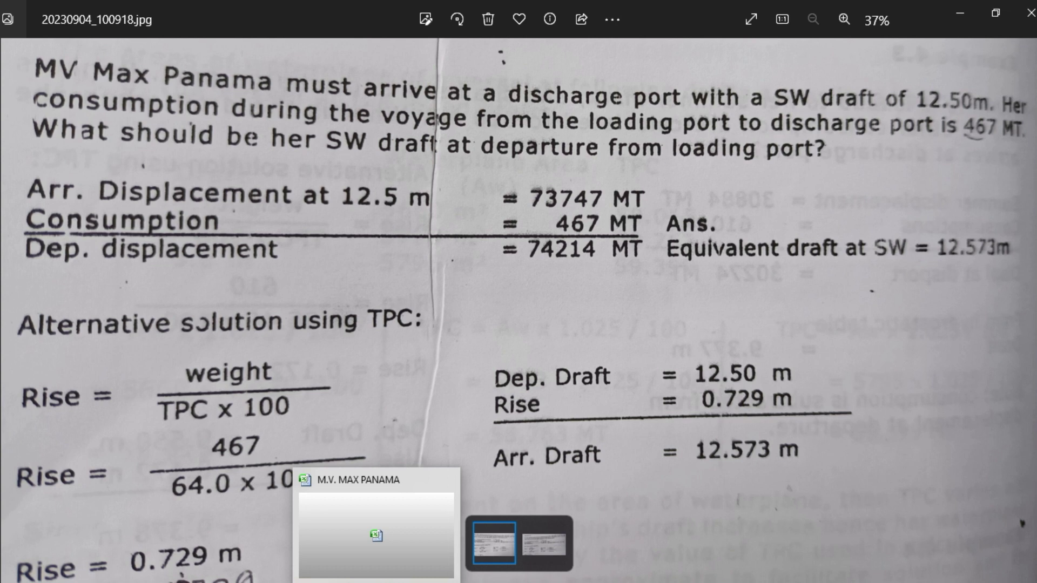
{"action": "left_click", "coordinate": [376, 535]}
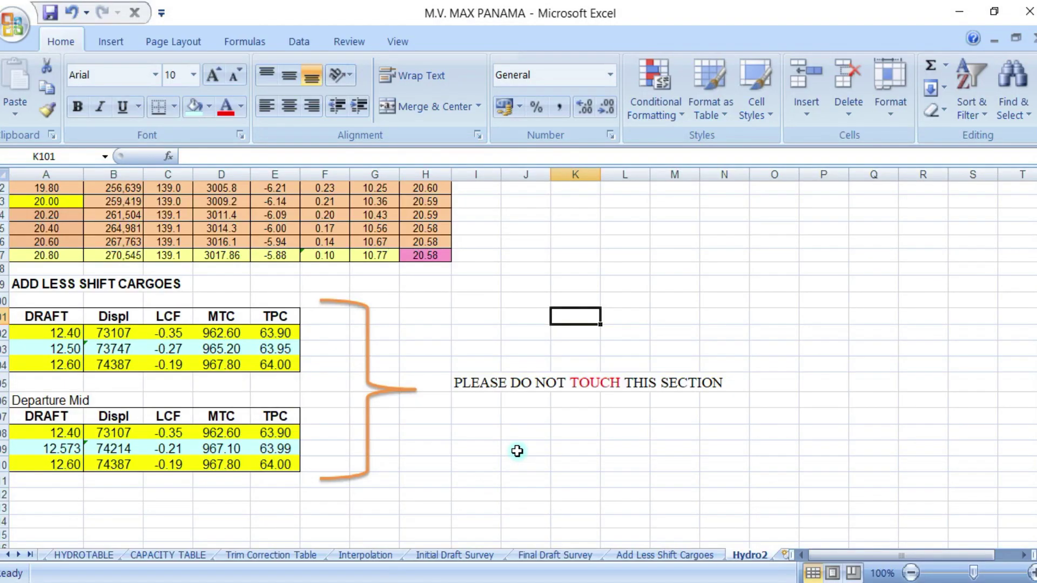
{"action": "left_click", "coordinate": [629, 556]}
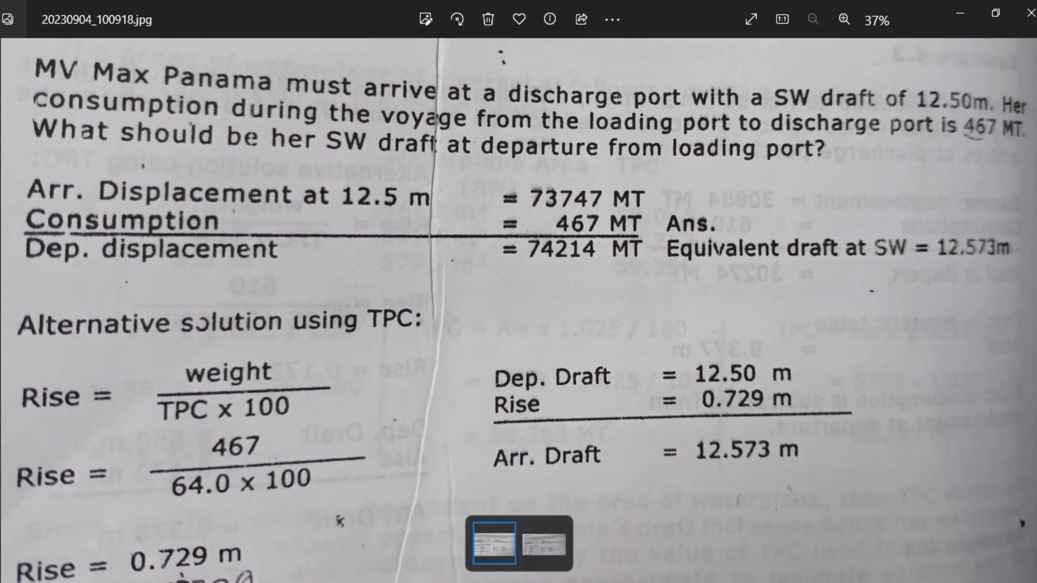
{"action": "left_click", "coordinate": [406, 579]}
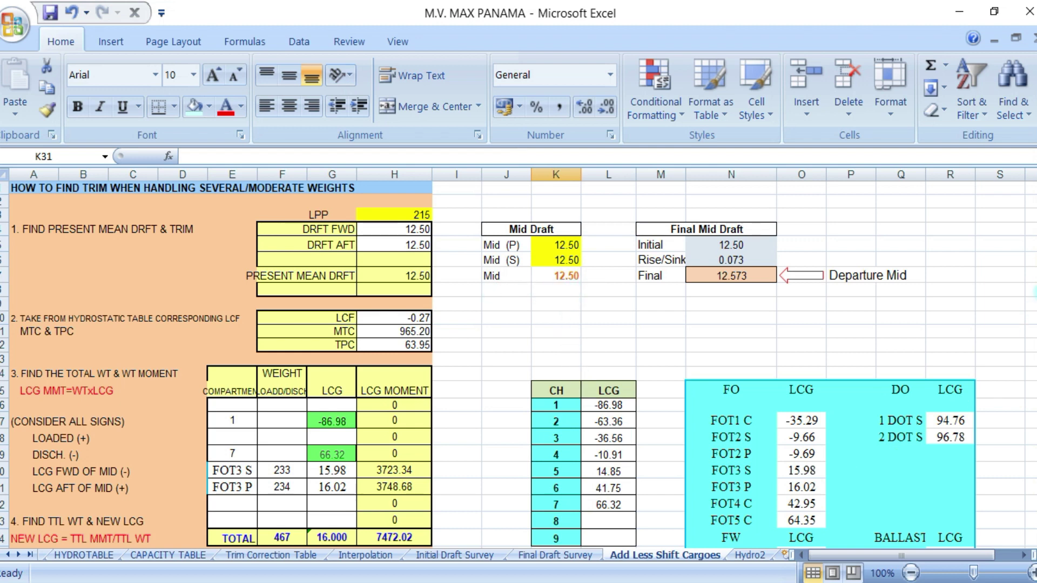
Compare the FOT3 S and FOT3 P weights and their total with the voyage consumption in the problem photo.
{"action": "scroll", "coordinate": [518, 365], "scroll_direction": "down", "scroll_amount": 2}
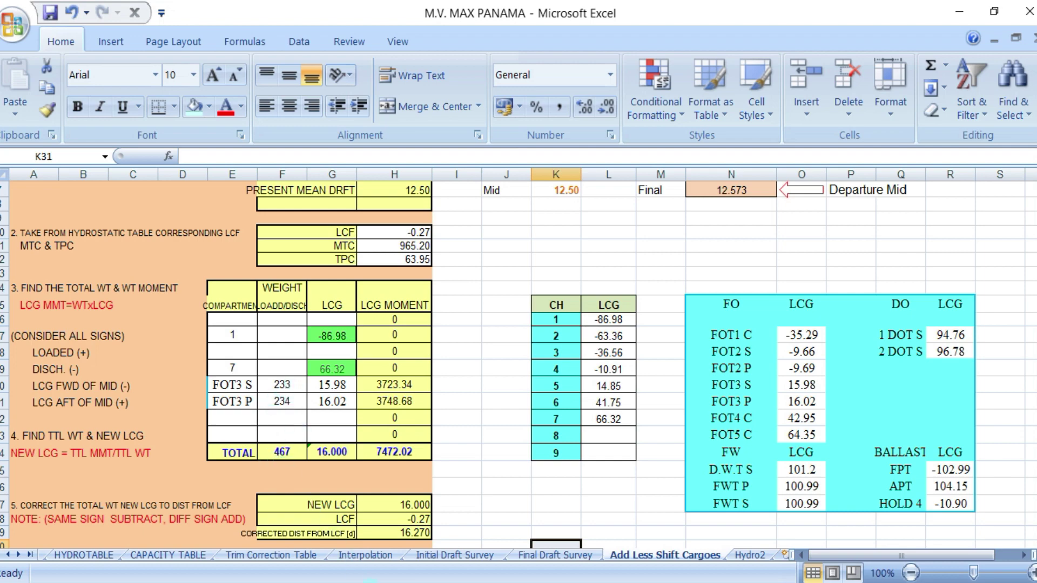
{"action": "mouse_move", "coordinate": [543, 530]}
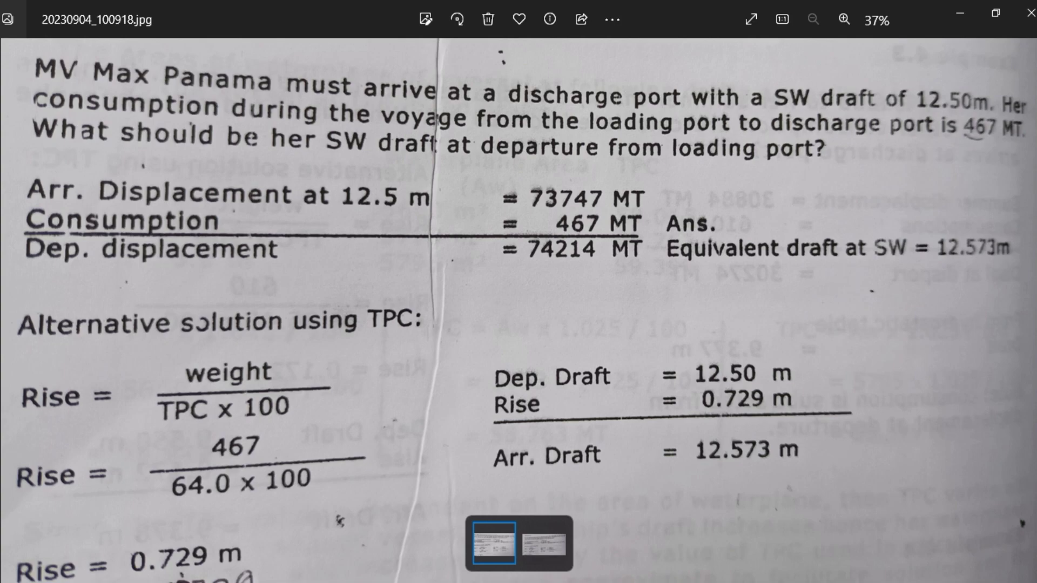
{"action": "key", "text": "alt+Tab"}
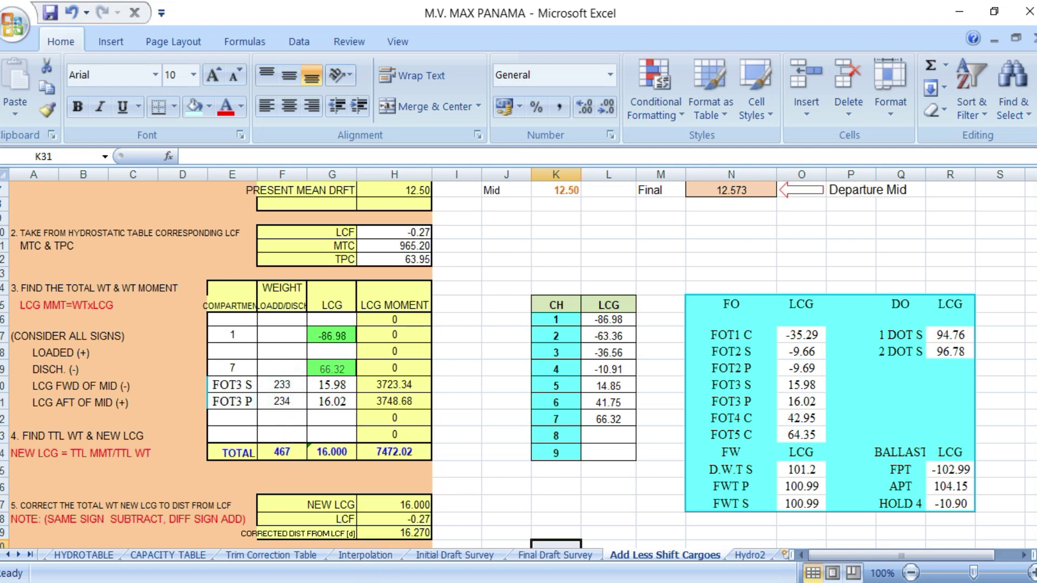
{"action": "left_click", "coordinate": [407, 508]}
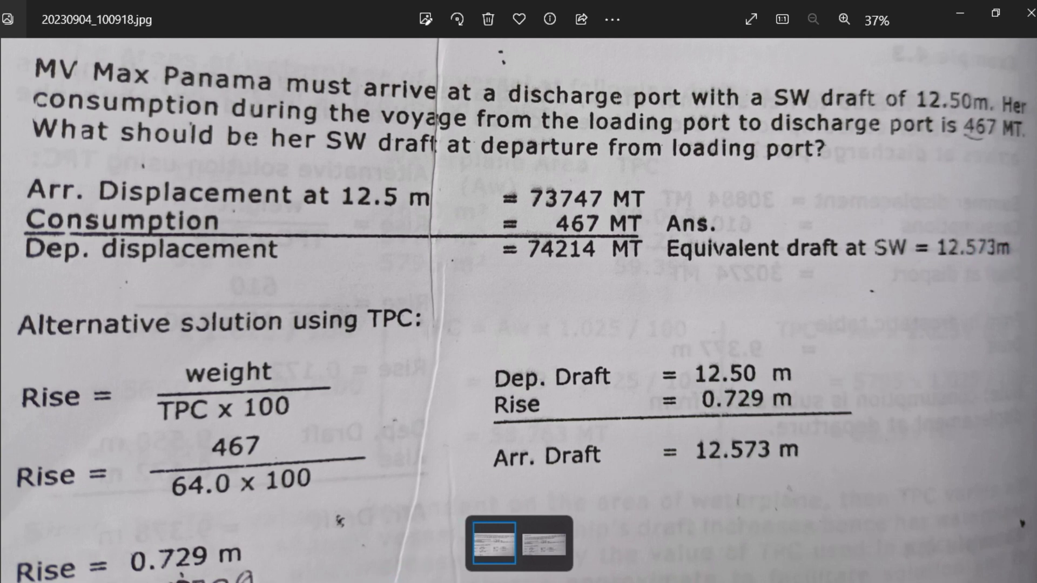
{"action": "mouse_move", "coordinate": [376, 582]}
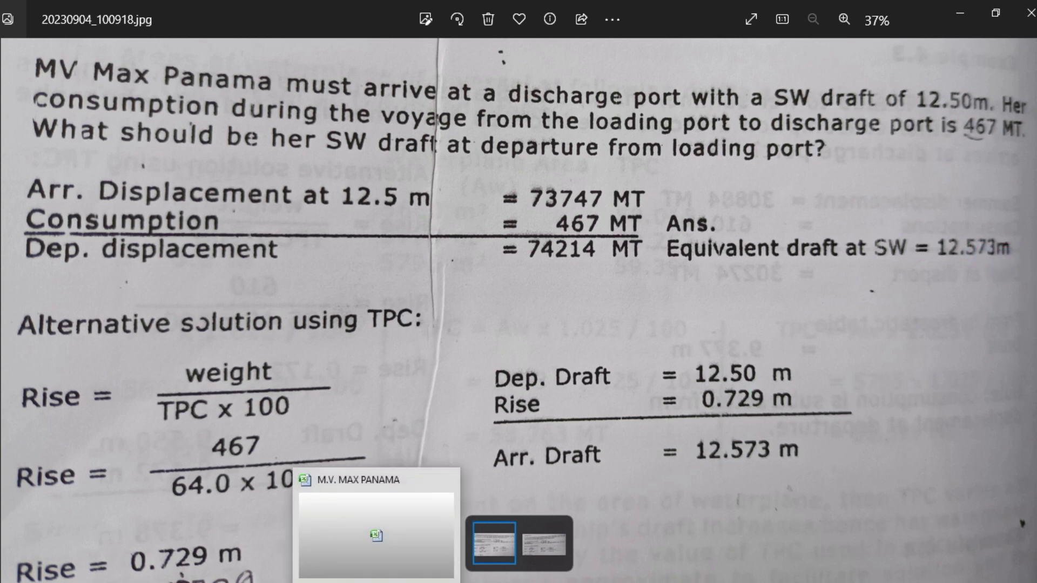
{"action": "left_click", "coordinate": [377, 582]}
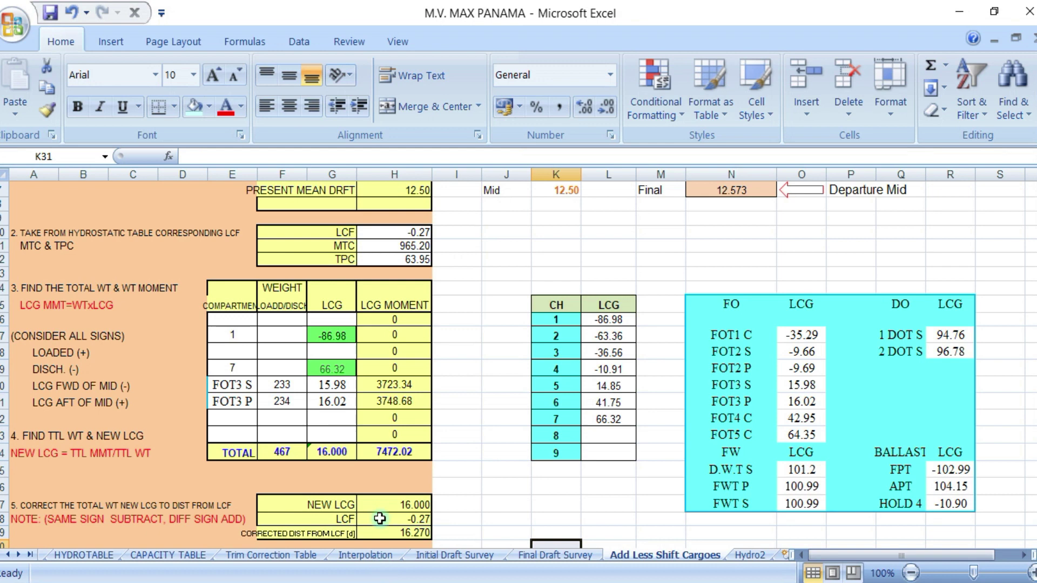
Compare the Hydro2 interpolation tables with the alternative TPC solution shown in the problem photo.
{"action": "left_click", "coordinate": [742, 556]}
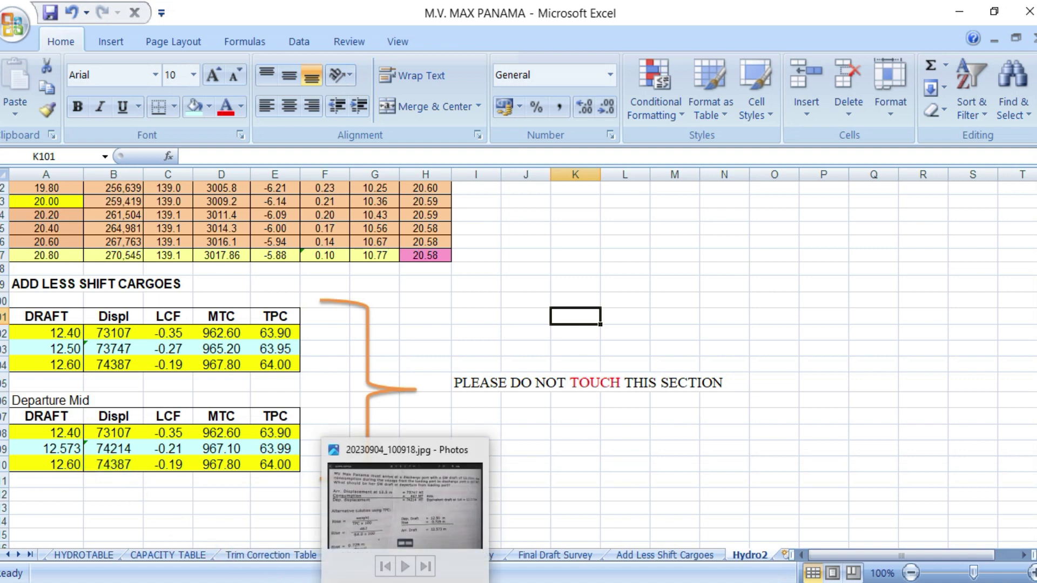
{"action": "left_click", "coordinate": [339, 521]}
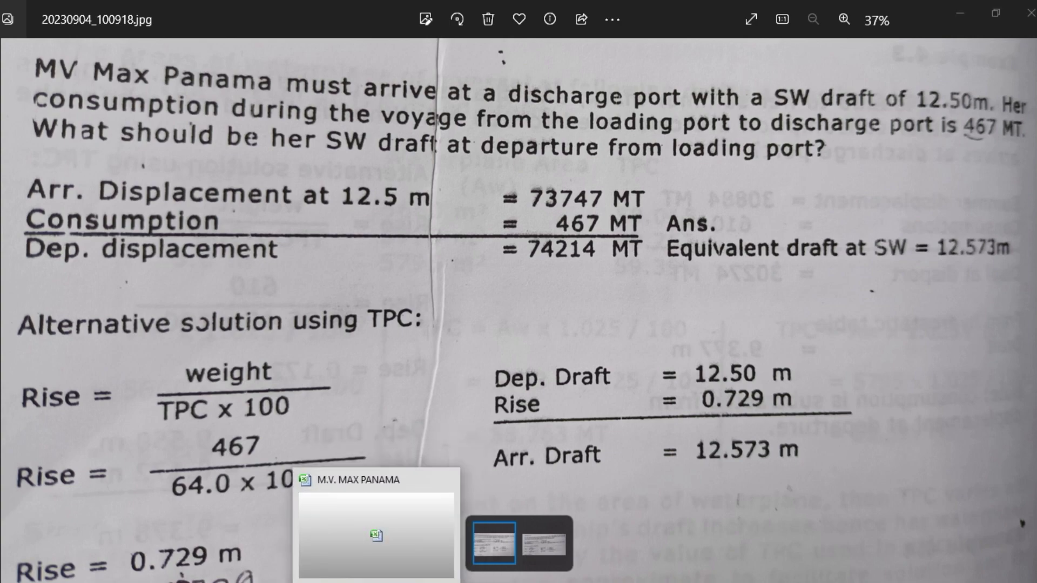
{"action": "left_click", "coordinate": [339, 521]}
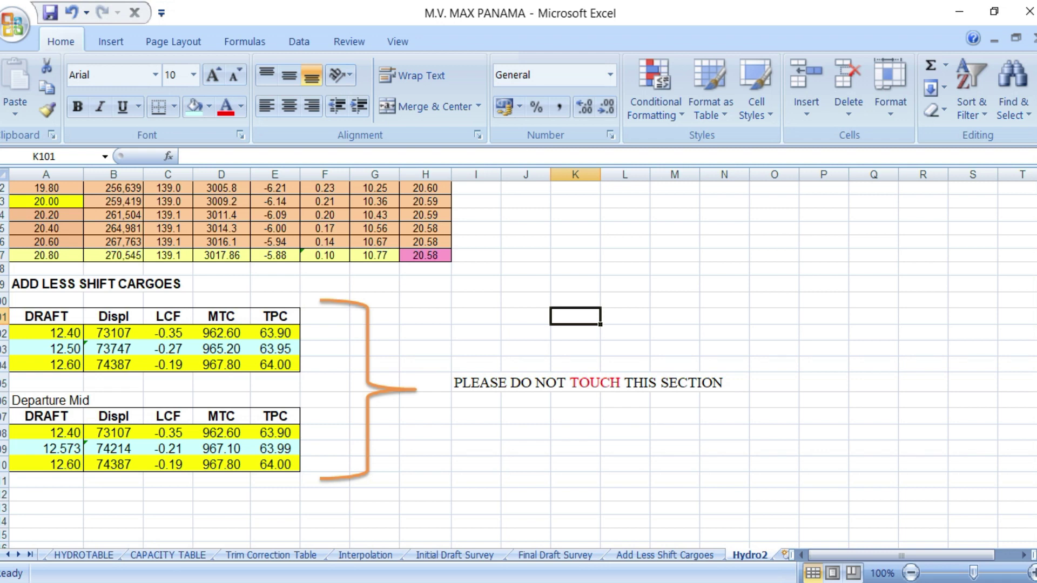
{"action": "mouse_move", "coordinate": [377, 582]}
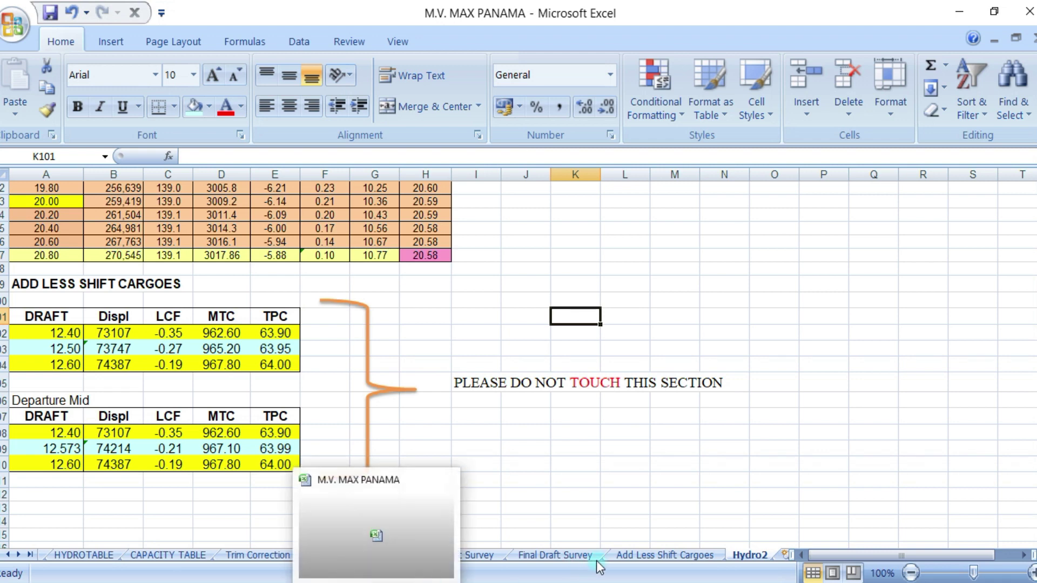
Examine the rise calculation and final drafts on the Add Less Shift Cargoes sheet against the photographed answer.
{"action": "left_click", "coordinate": [614, 552]}
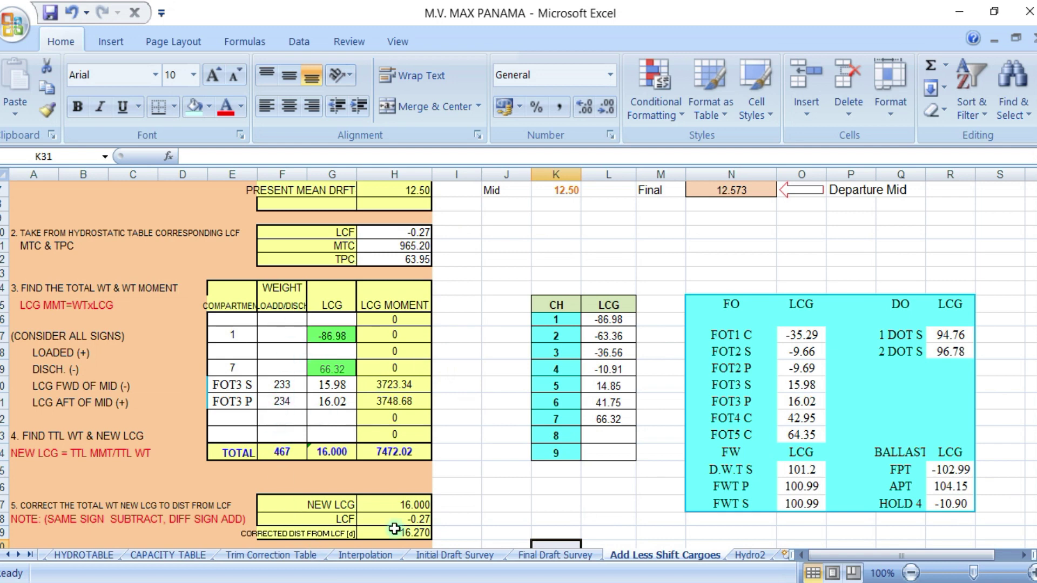
{"action": "left_click_drag", "start_coordinate": [1034, 263], "coordinate": [1034, 272]}
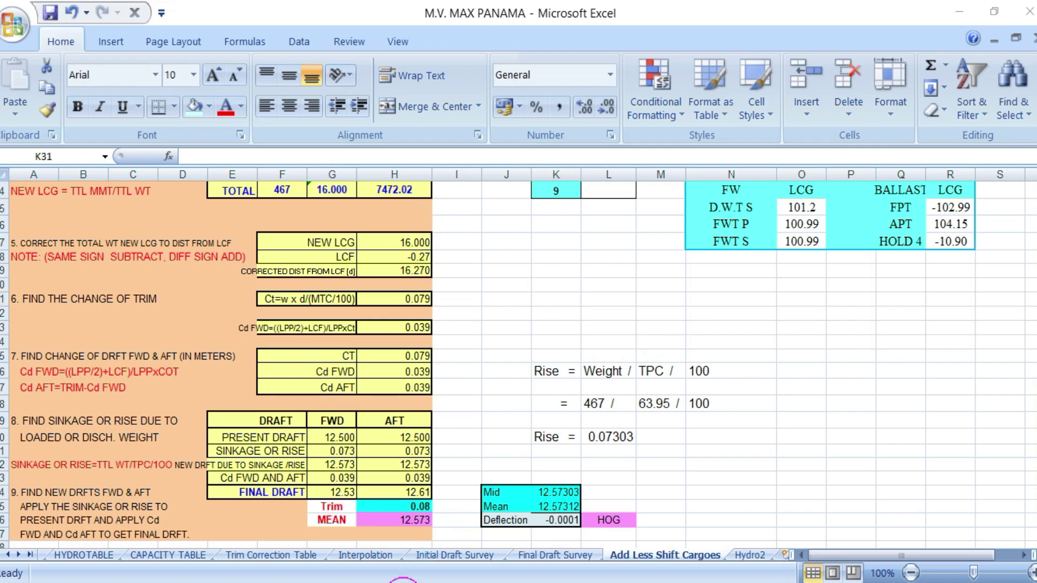
{"action": "key", "text": "alt+Tab"}
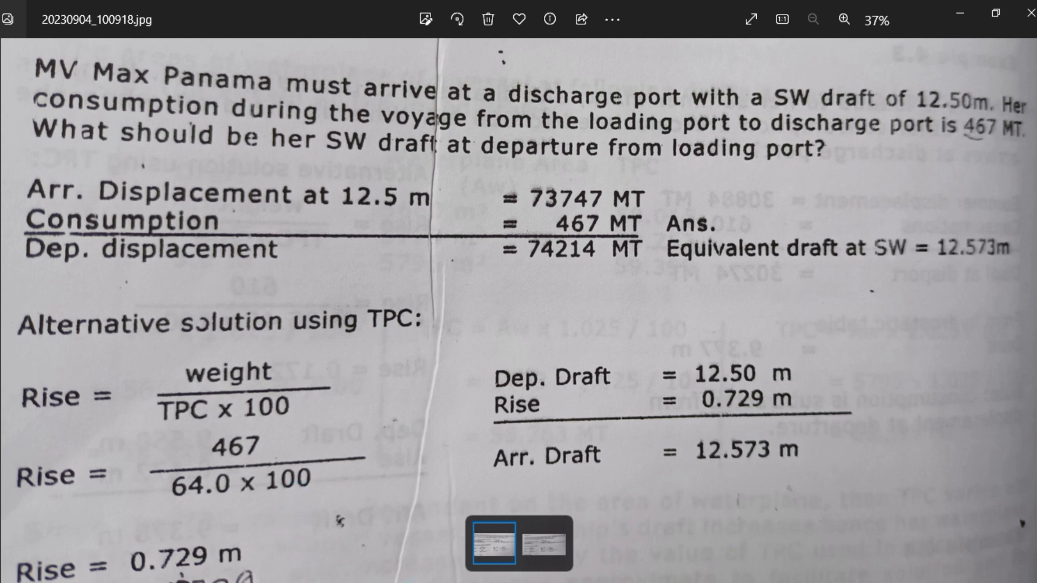
{"action": "left_click", "coordinate": [379, 561]}
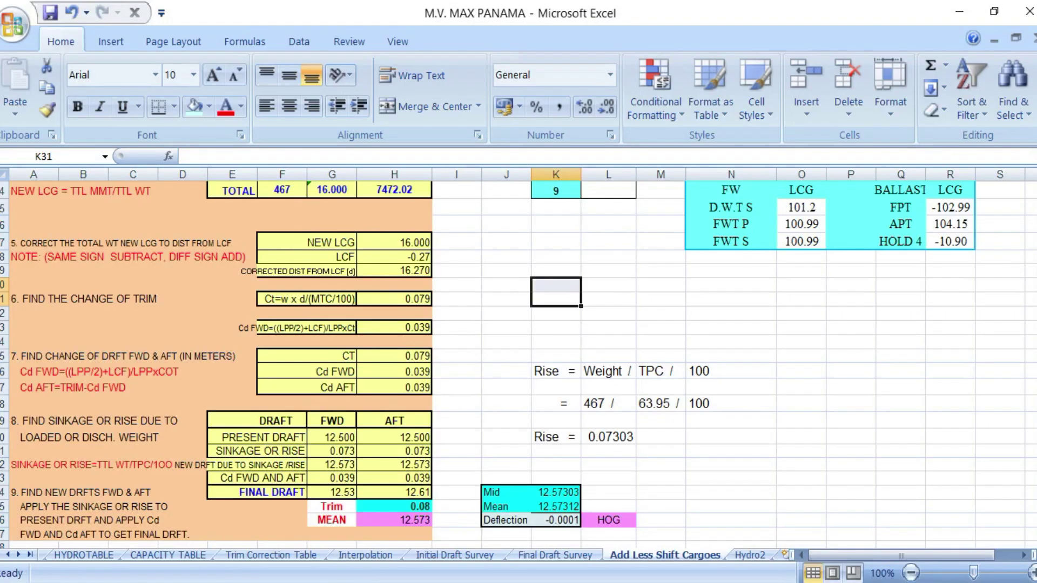
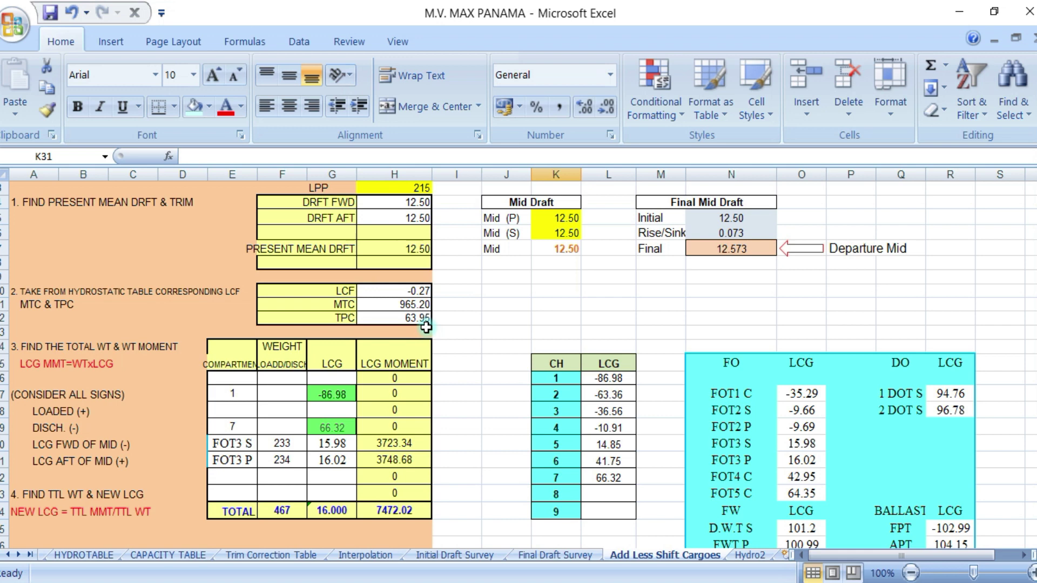
Check the Hydro2 TPC for the 12.50 m draft, and compare Add Less Shift Cargoes' departure mid draft with its final fore and aft drafts.
{"action": "left_click", "coordinate": [752, 555]}
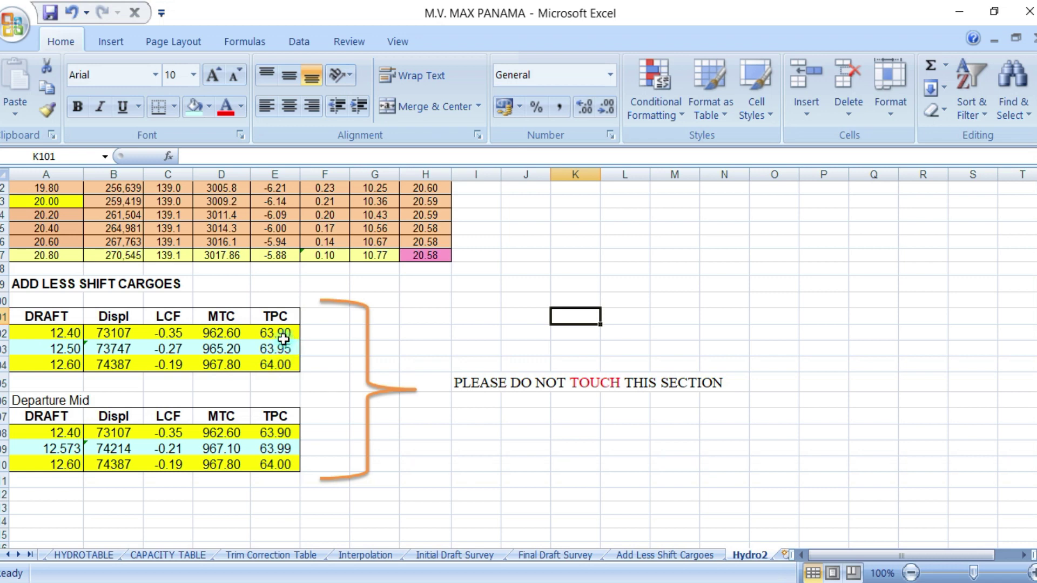
{"action": "left_click", "coordinate": [675, 557]}
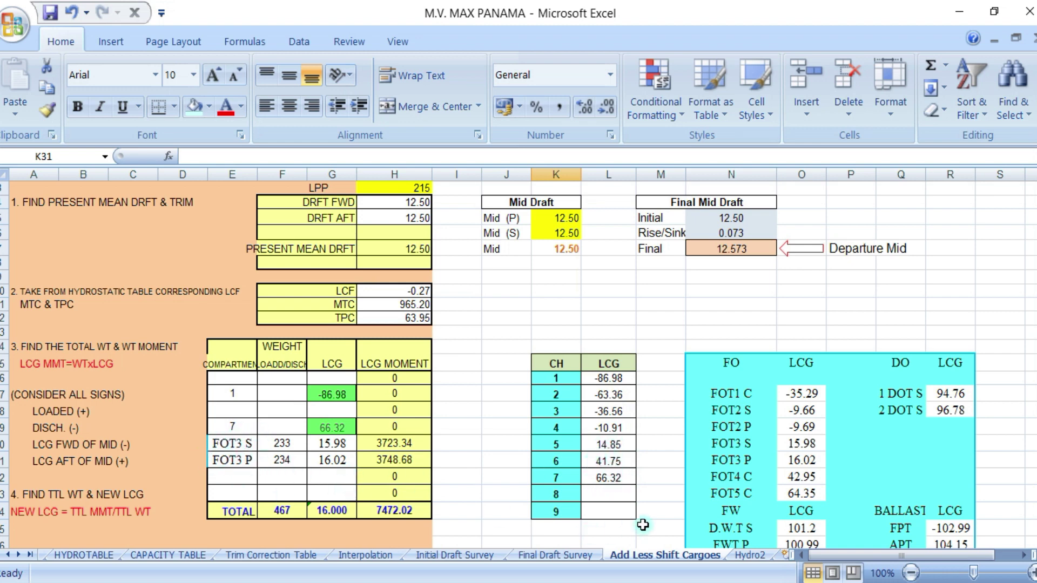
{"action": "left_click_drag", "start_coordinate": [1035, 294], "coordinate": [1034, 308]}
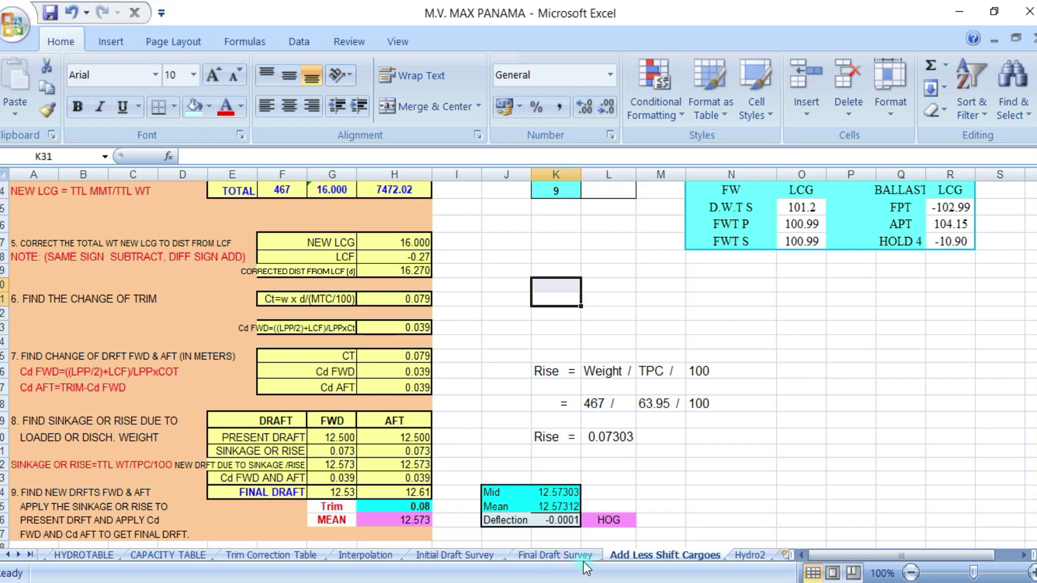
{"action": "left_click_drag", "start_coordinate": [1033, 402], "coordinate": [1033, 202]}
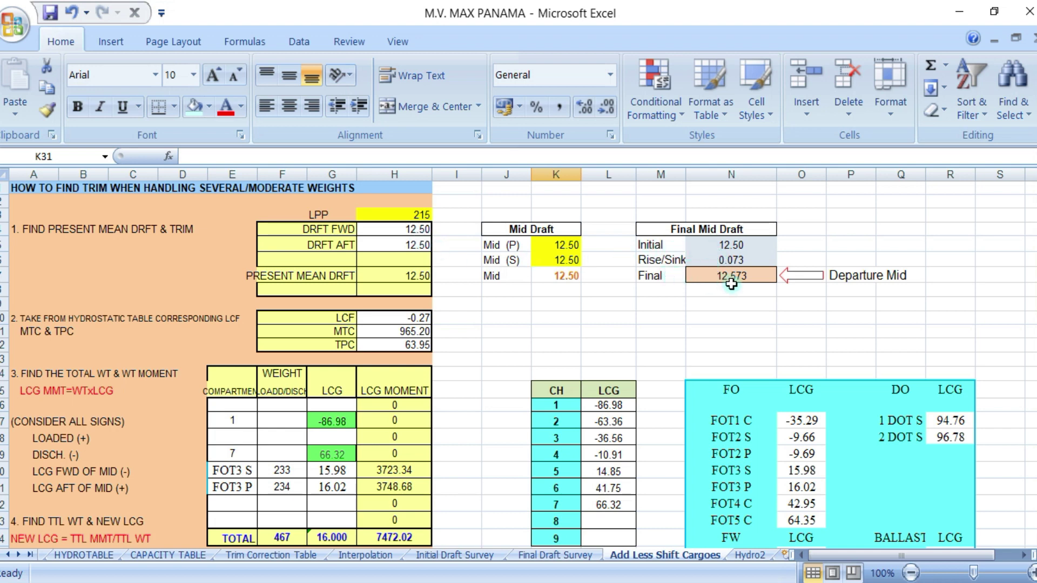
{"action": "left_click_drag", "start_coordinate": [1034, 310], "coordinate": [1032, 314]}
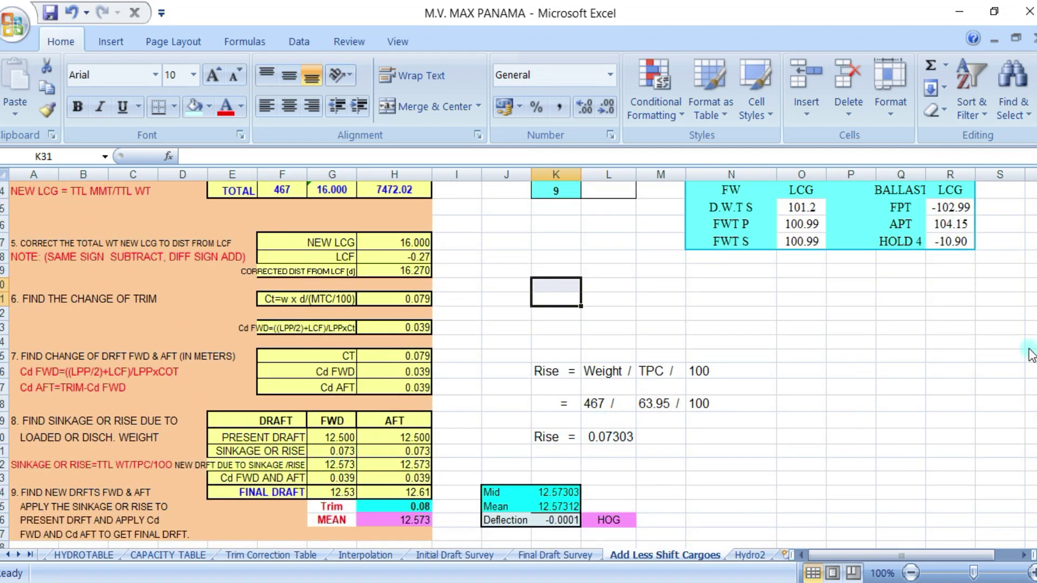
{"action": "left_click_drag", "start_coordinate": [1032, 394], "coordinate": [1033, 380]}
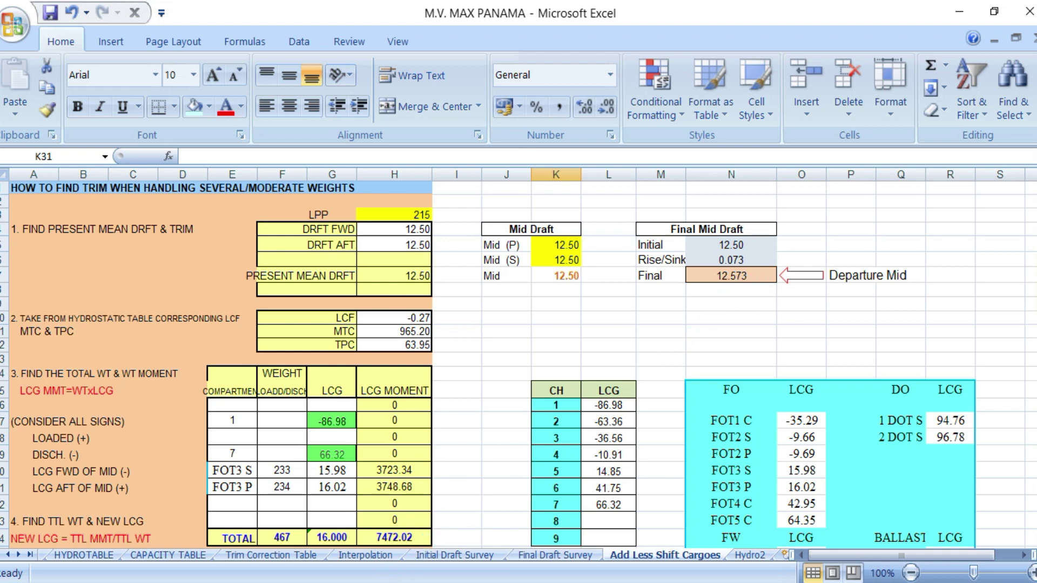
Recheck the problem photo's departure draft, and review the final draft, trim and deflection results in the Excel workbook.
{"action": "mouse_move", "coordinate": [405, 582]}
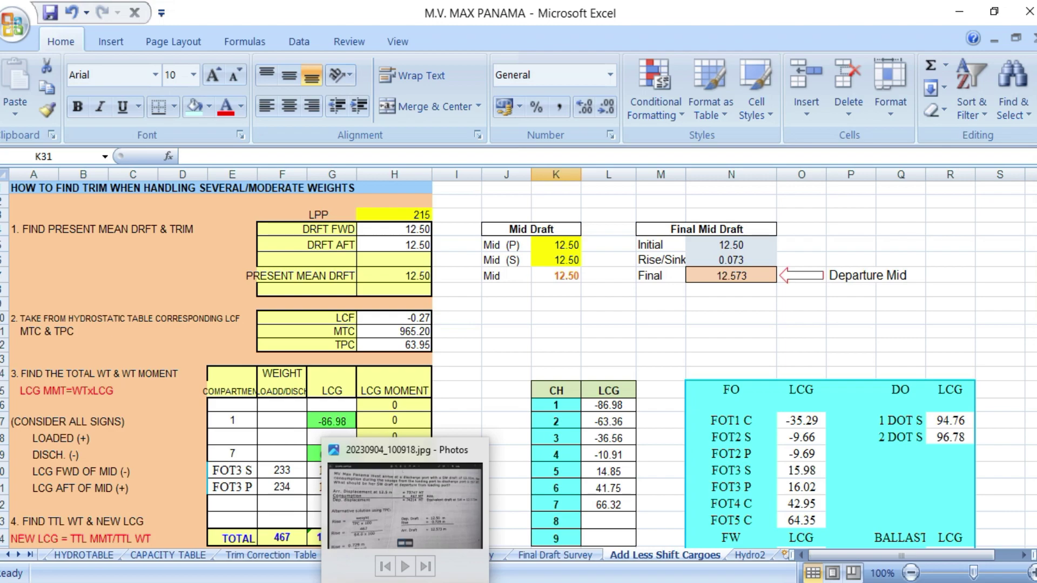
{"action": "left_click", "coordinate": [339, 521]}
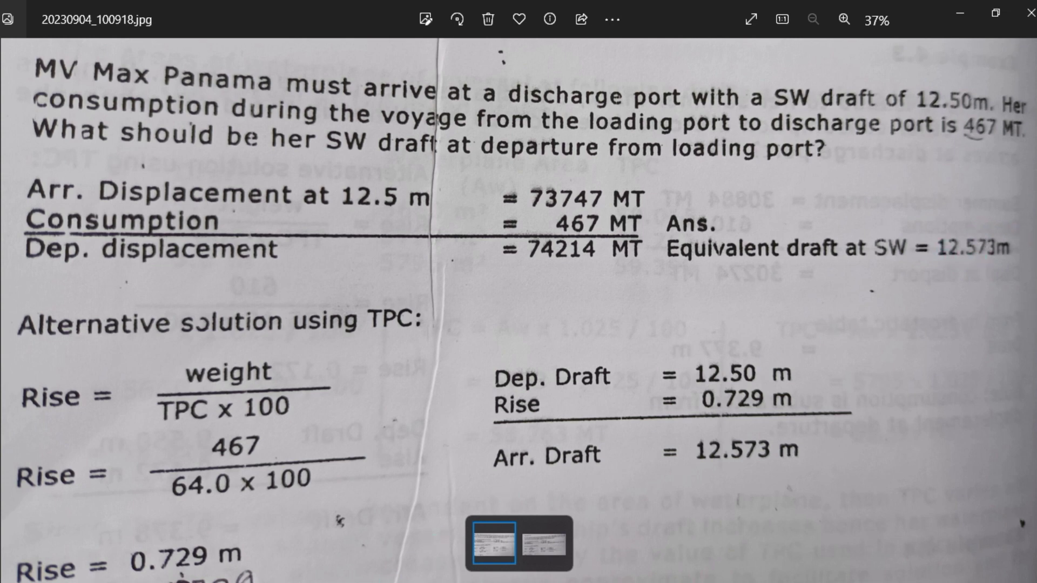
{"action": "mouse_move", "coordinate": [405, 581]}
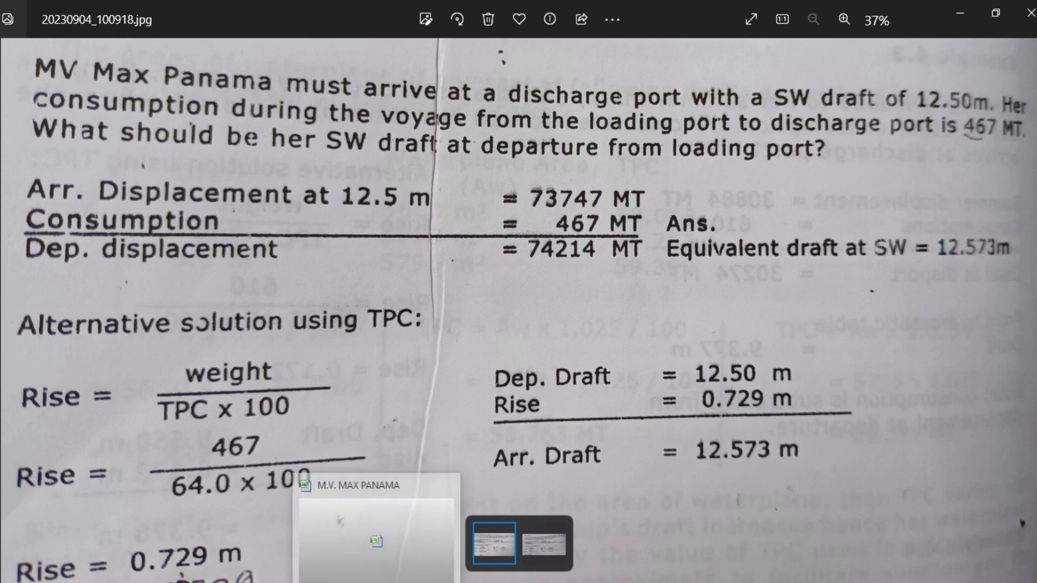
{"action": "key", "text": "alt+Tab"}
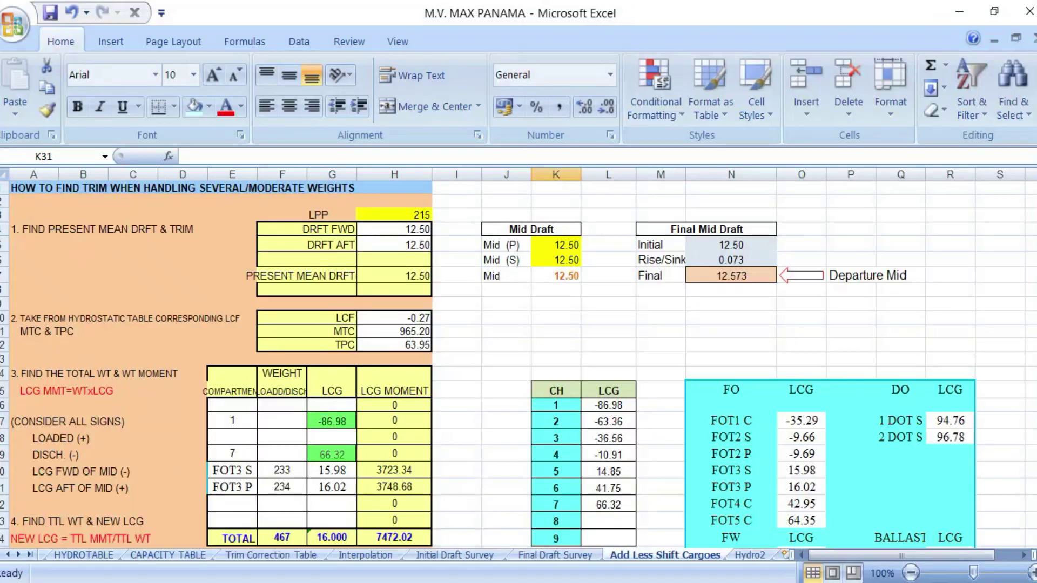
{"action": "left_click_drag", "start_coordinate": [1032, 357], "coordinate": [1033, 475]}
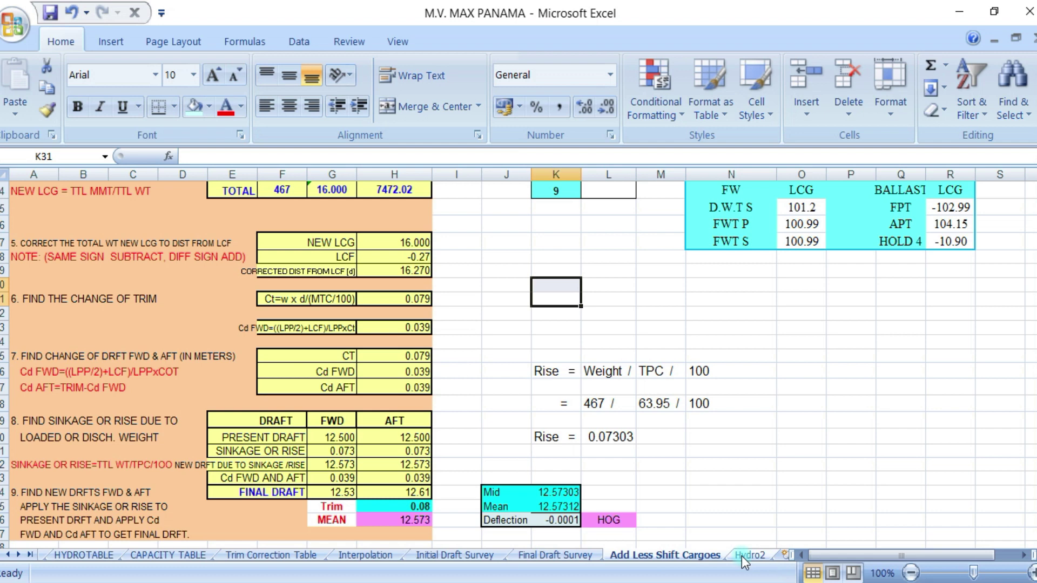
Compare the Departure Mid displacement in the Hydro2 interpolation table with the departure displacement in the problem photo.
{"action": "left_click", "coordinate": [743, 556]}
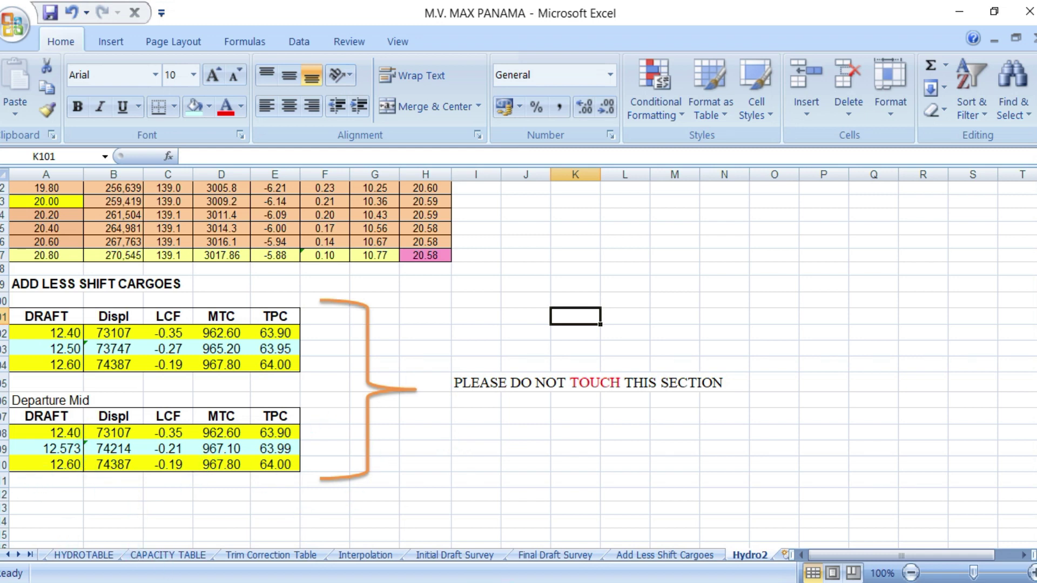
{"action": "left_click", "coordinate": [339, 520]}
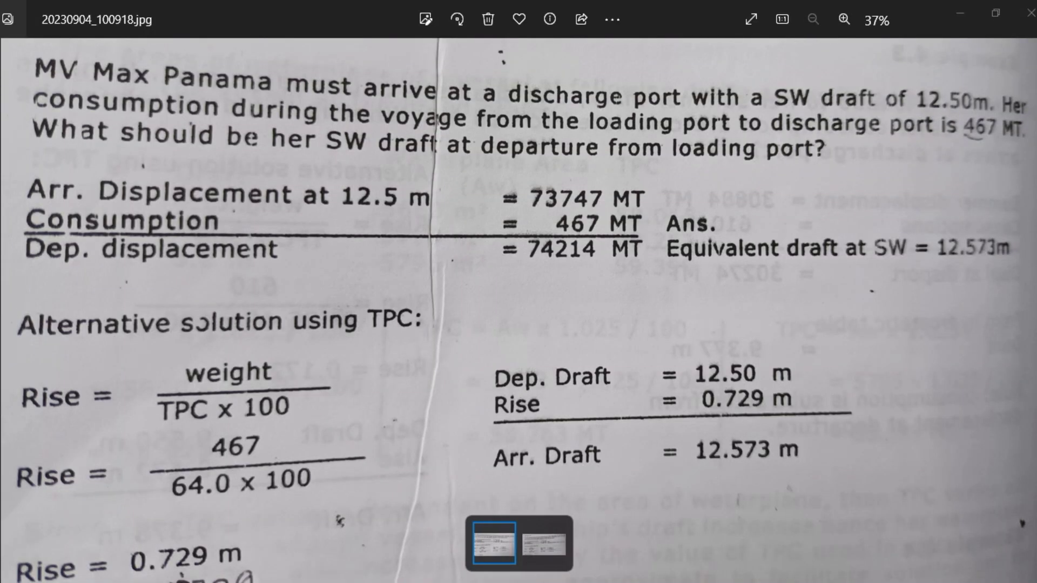
{"action": "key", "text": "alt+Tab"}
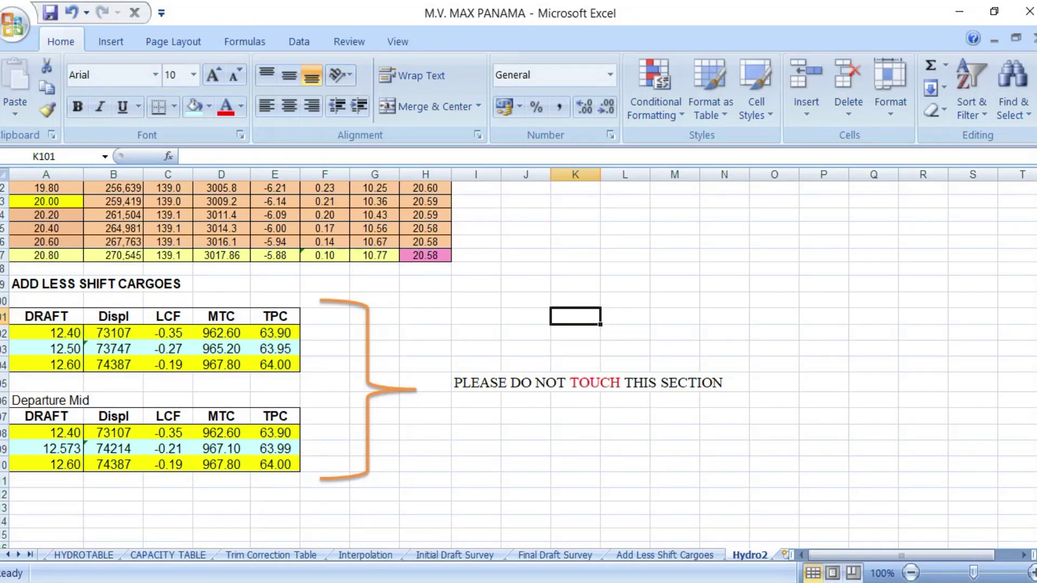
Review the mid draft and Final Mid Draft blocks on the Add Less Shift Cargoes sheet against its final drafts, mean and deflection.
{"action": "left_click", "coordinate": [693, 556]}
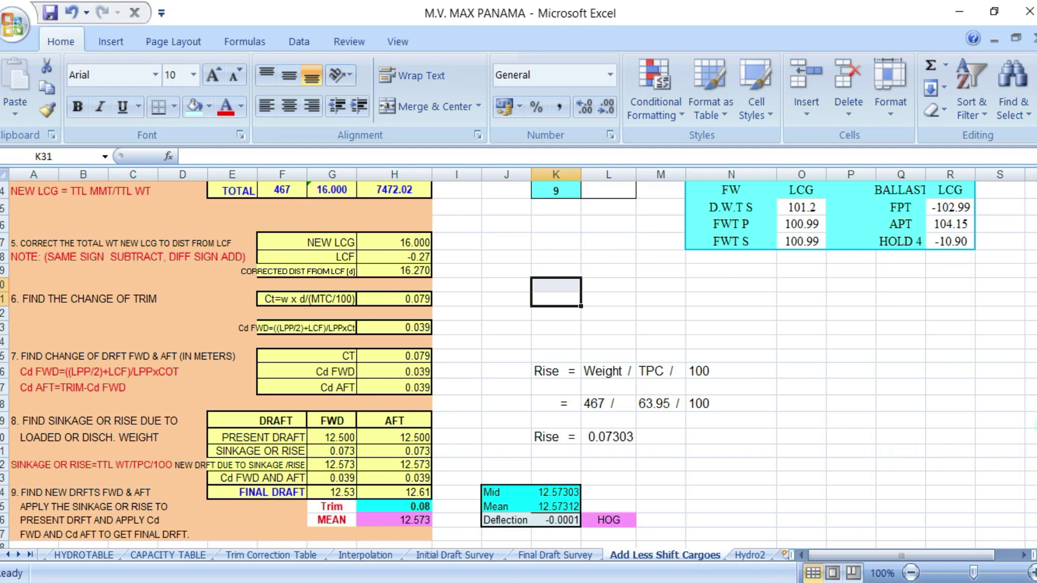
{"action": "scroll", "coordinate": [1026, 249], "scroll_direction": "up", "scroll_amount": 8}
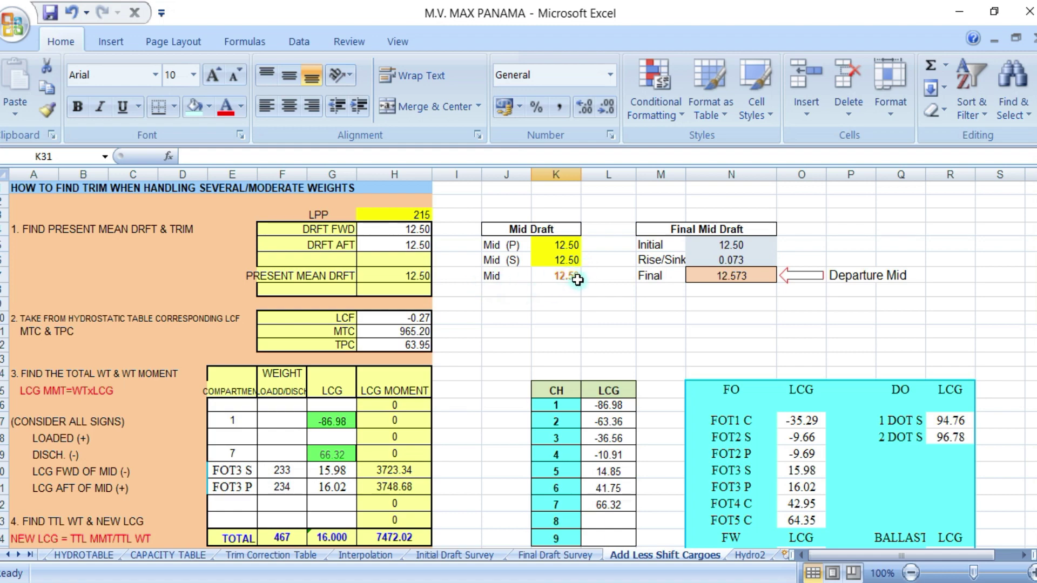
{"action": "left_click_drag", "start_coordinate": [1033, 345], "coordinate": [1033, 363]}
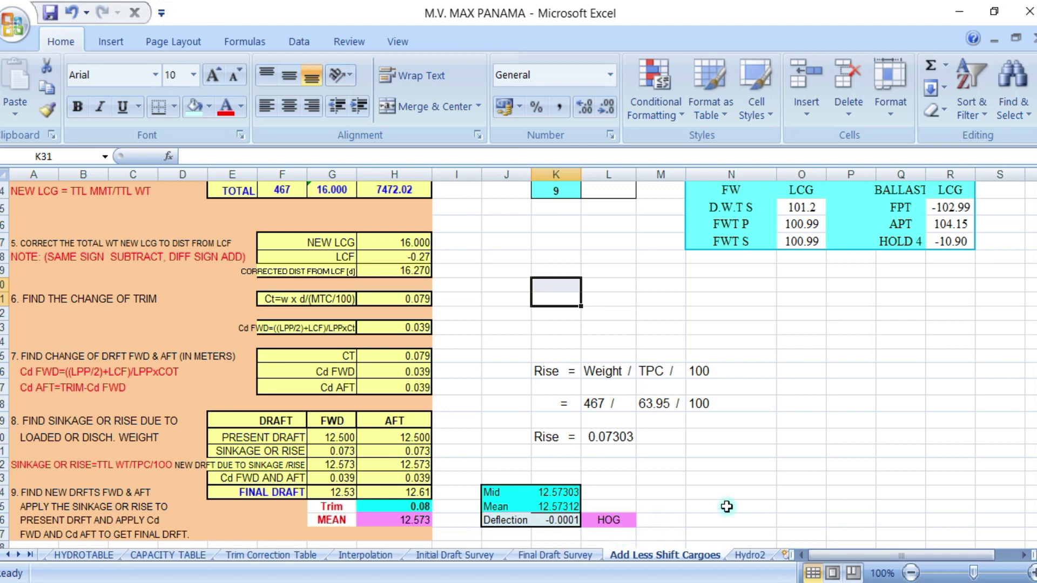
{"action": "left_click", "coordinate": [696, 496]}
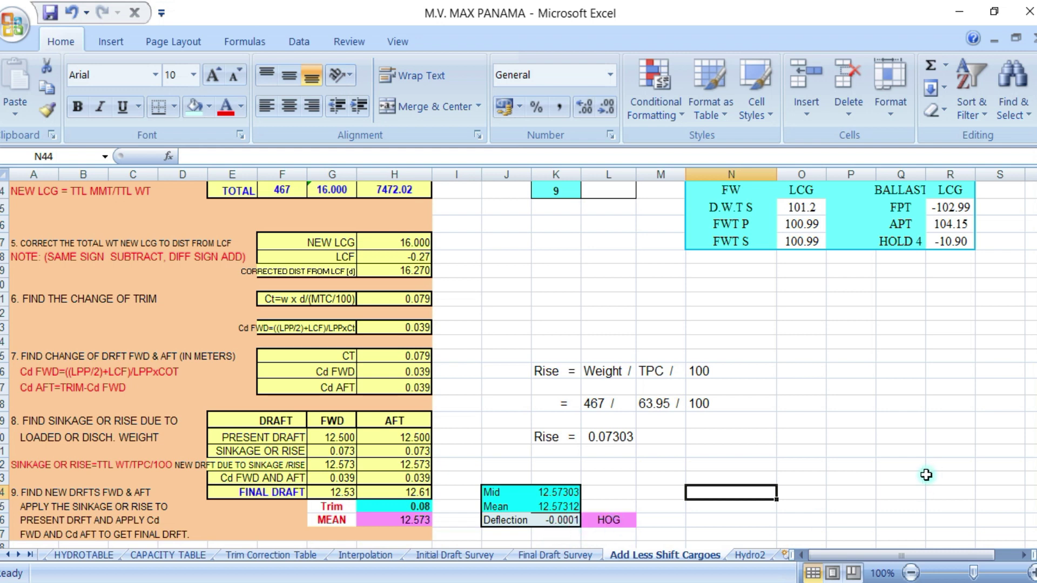
{"action": "left_click_drag", "start_coordinate": [1033, 424], "coordinate": [1031, 264]}
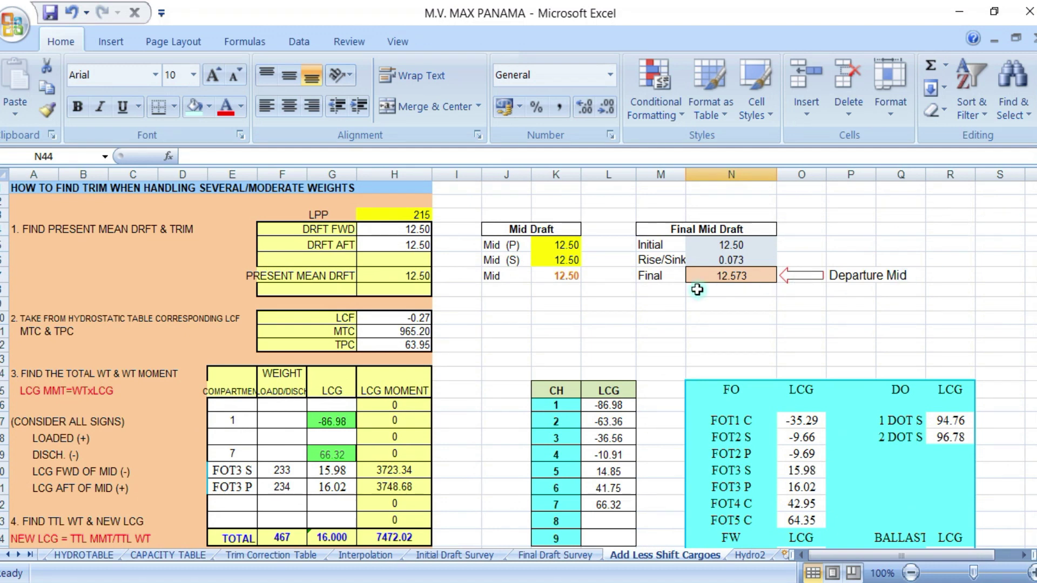